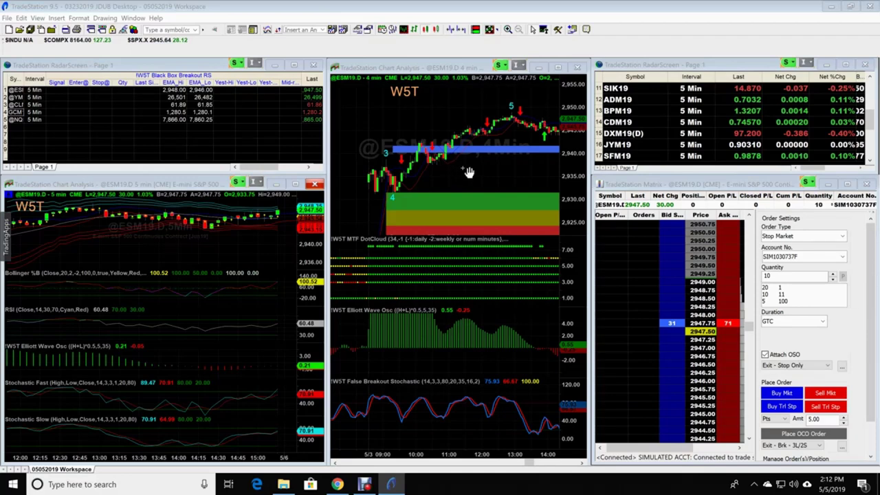
Step: Remove the !W5T Black Box Breakout and !W5T MTF DotCloud studies from the 4-minute chart
right_click(466, 170)
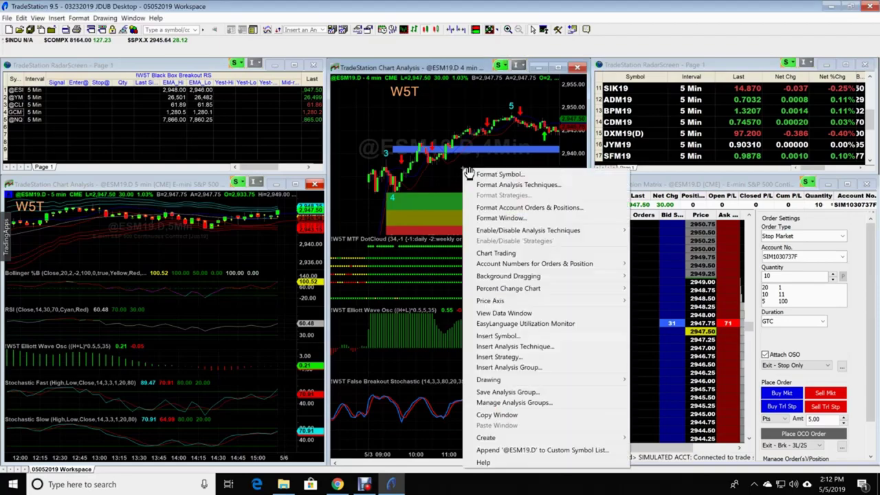
click(483, 185)
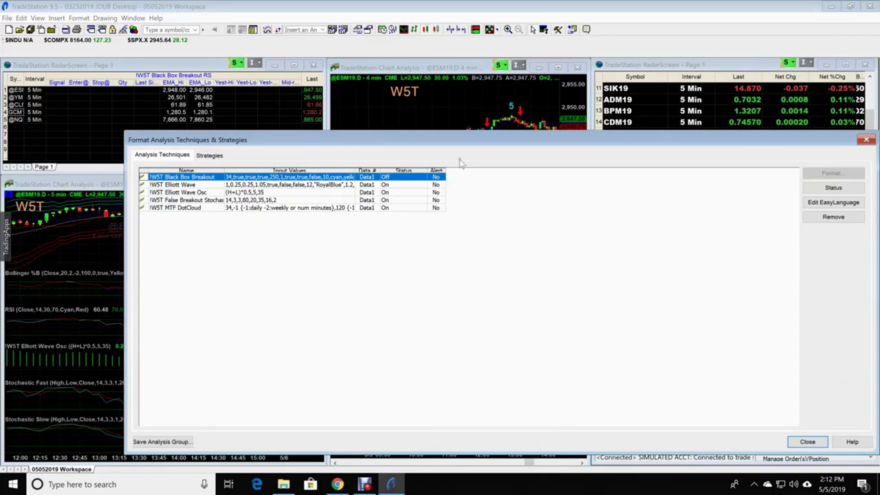
click(820, 218)
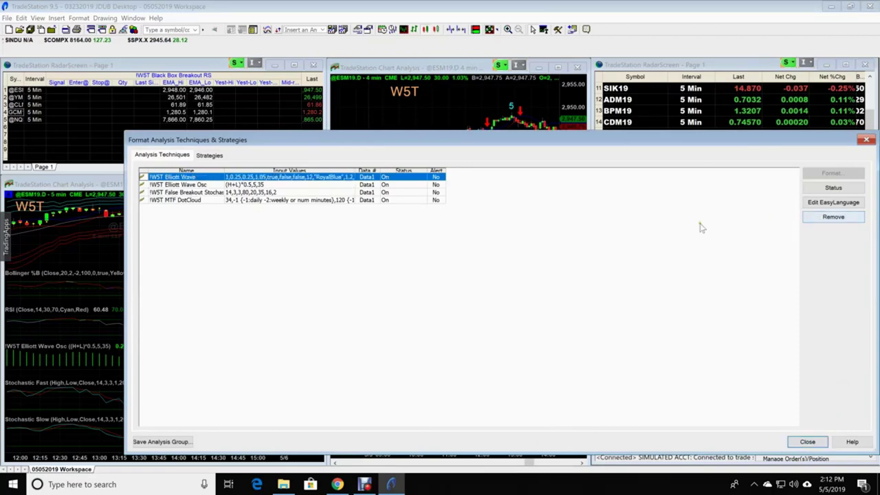
click(193, 201)
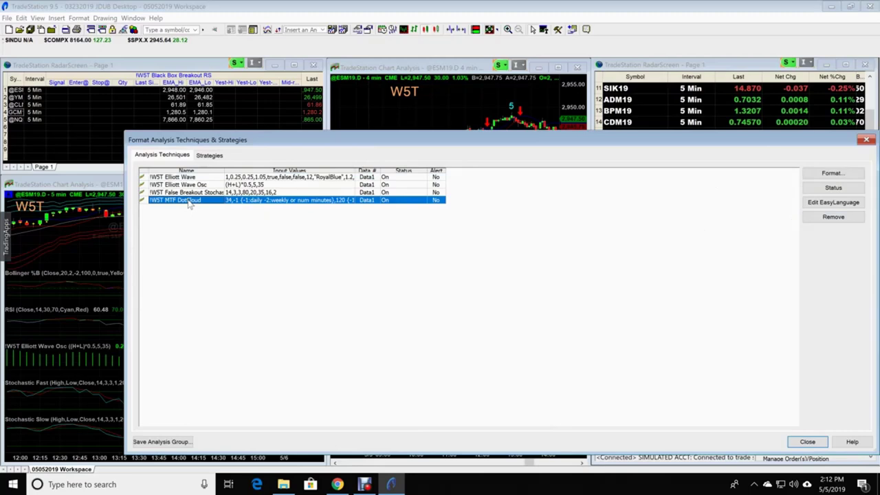
click(832, 217)
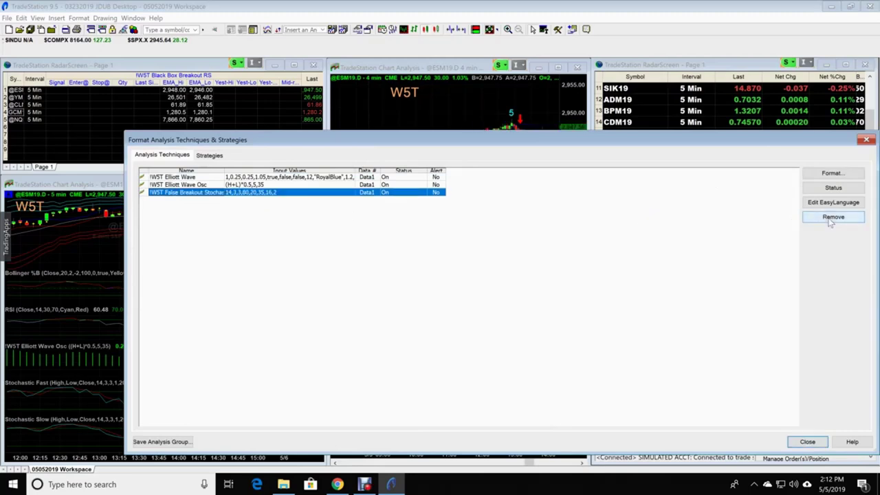
click(807, 442)
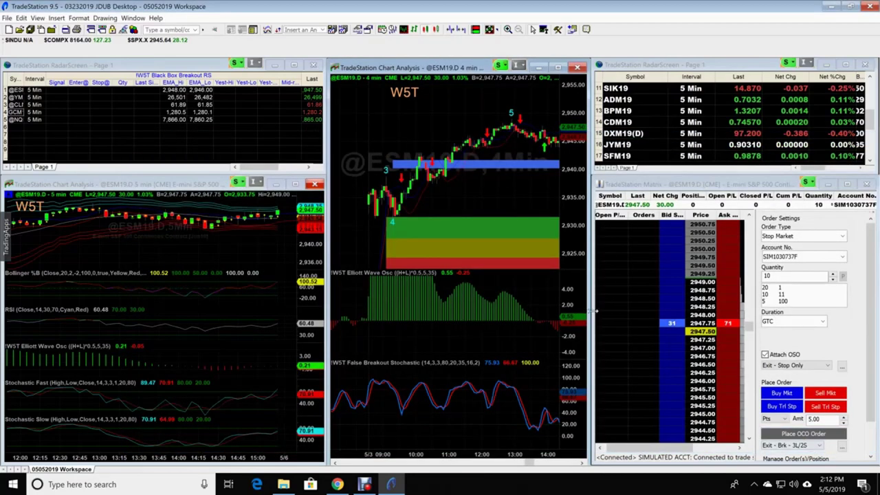
Step: Save the workspace as '05052019 Workspace', replacing the existing file
click(6, 18)
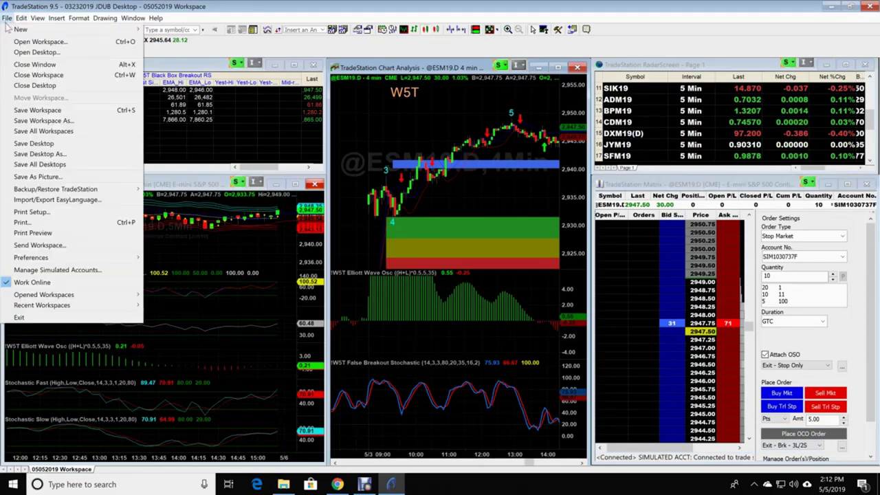
click(41, 121)
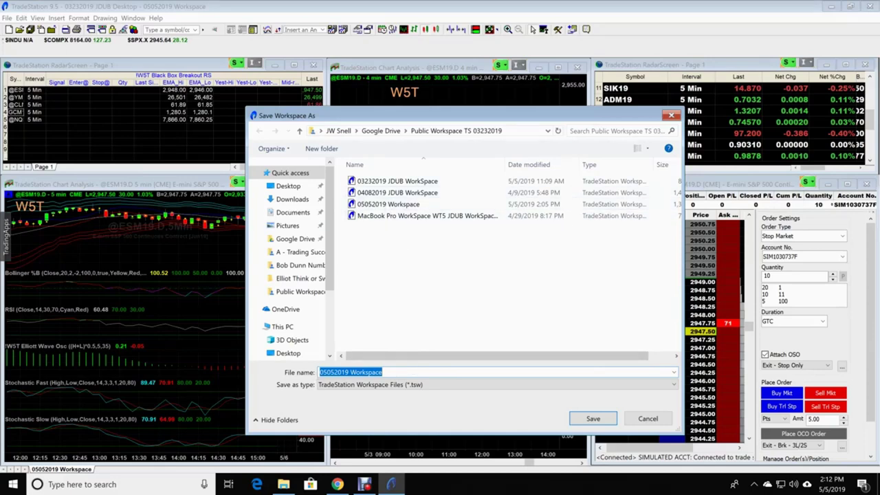
click(582, 419)
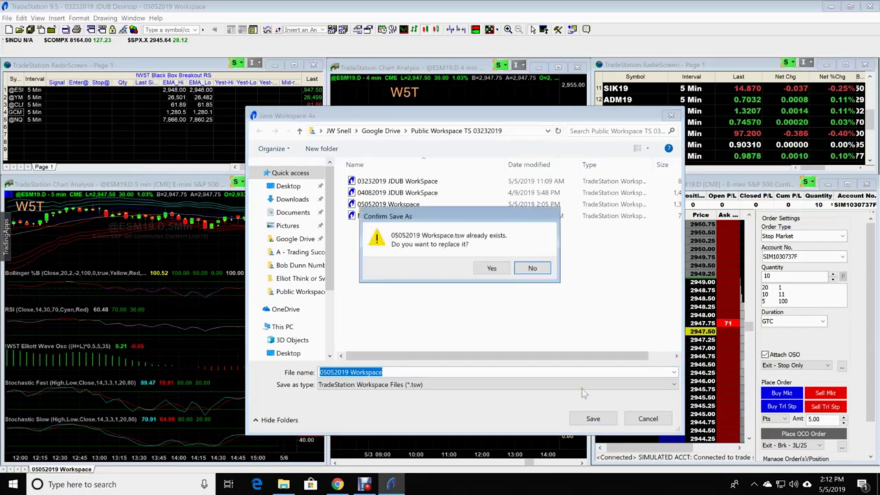
click(492, 268)
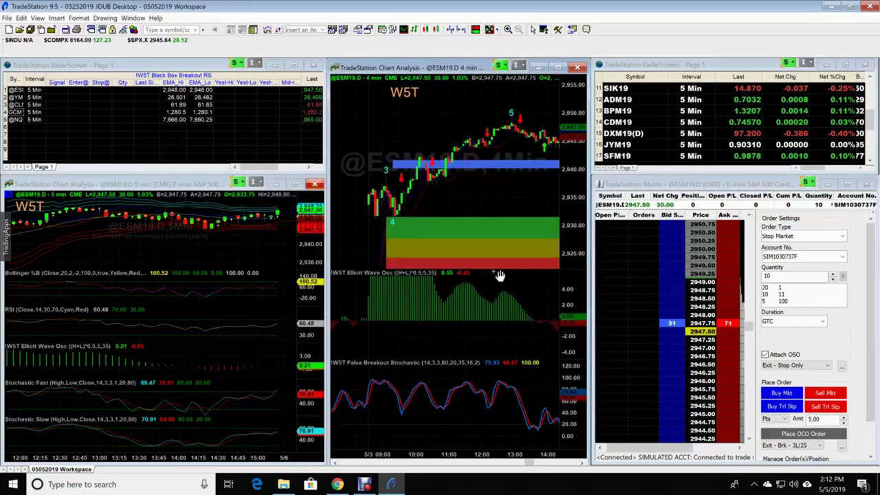
click(337, 484)
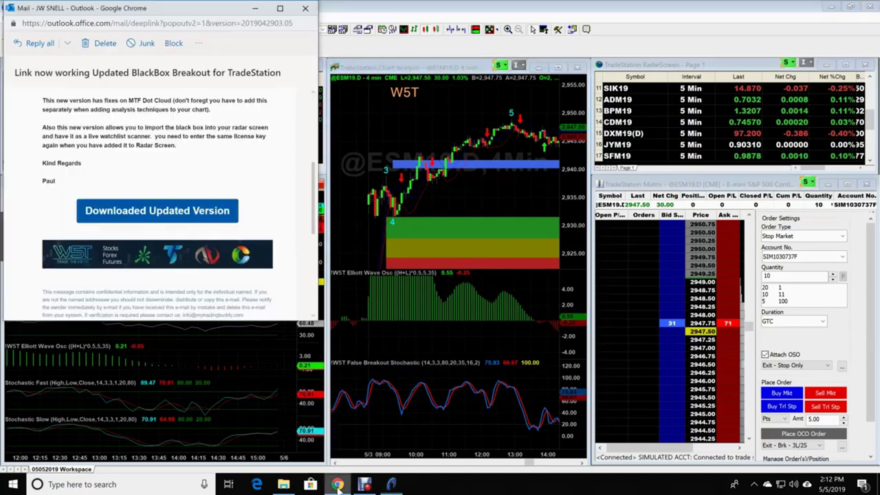
scroll(201, 160, up, 1)
scroll(201, 161, up, 2)
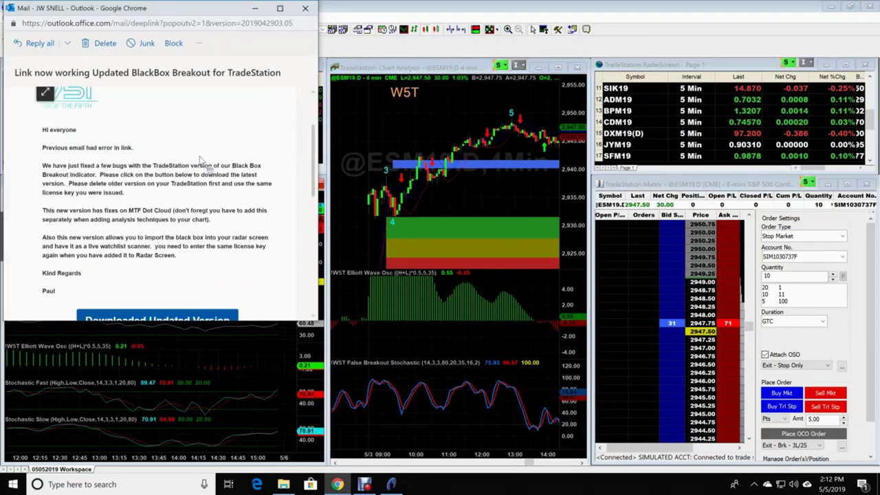
scroll(201, 160, down, 1)
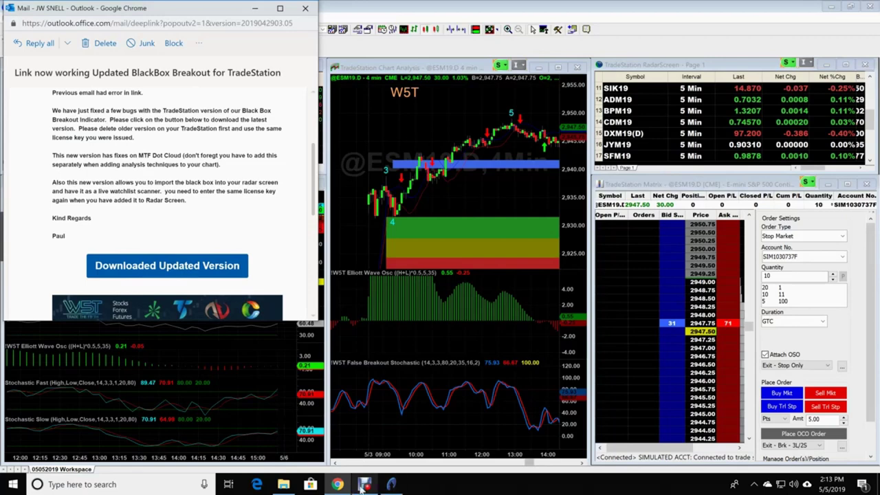
click(393, 485)
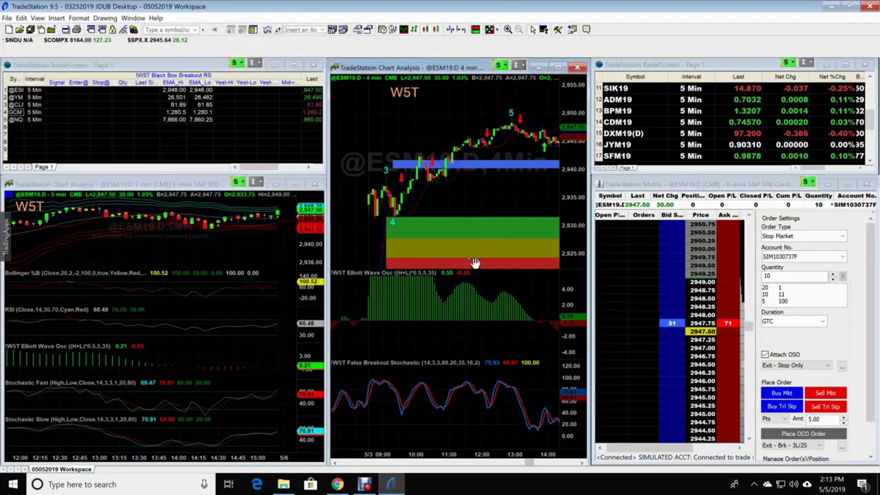
Step: Insert !W5T Black Box Breakout and !W5T MTF DotCloud onto the chart, then dismiss the Events Log
right_click(479, 198)
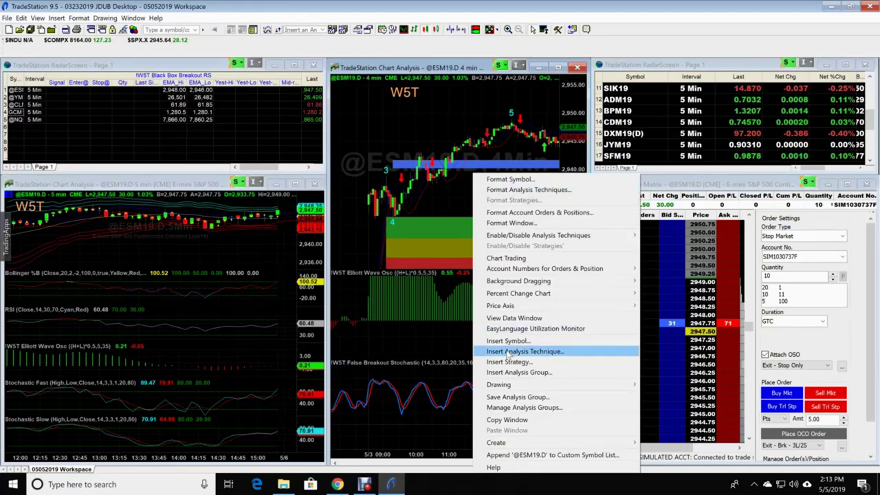
click(507, 351)
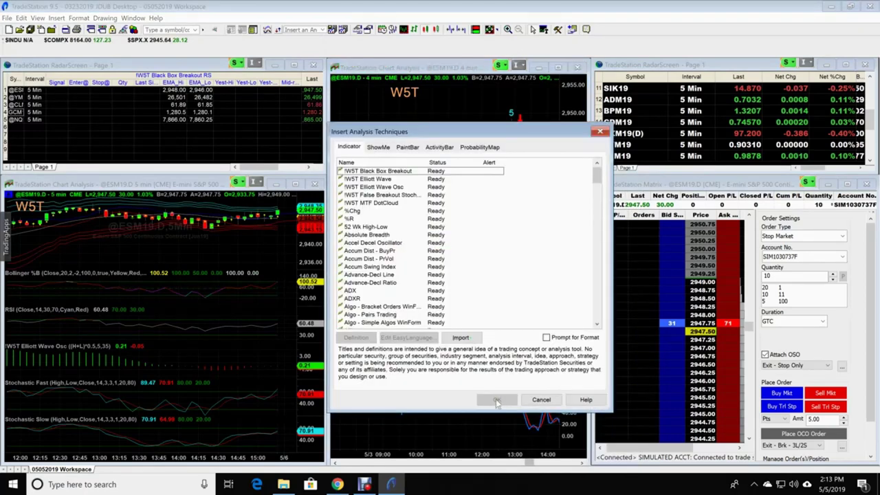
click(368, 172)
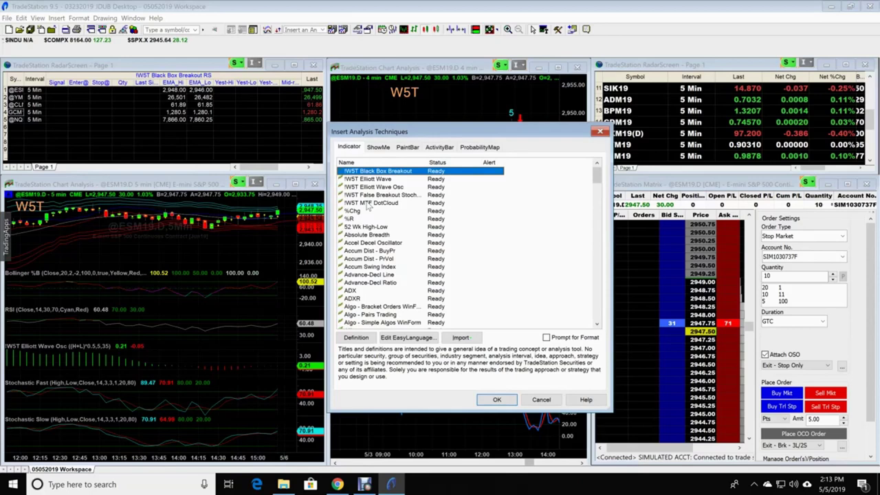
ctrl+click(368, 204)
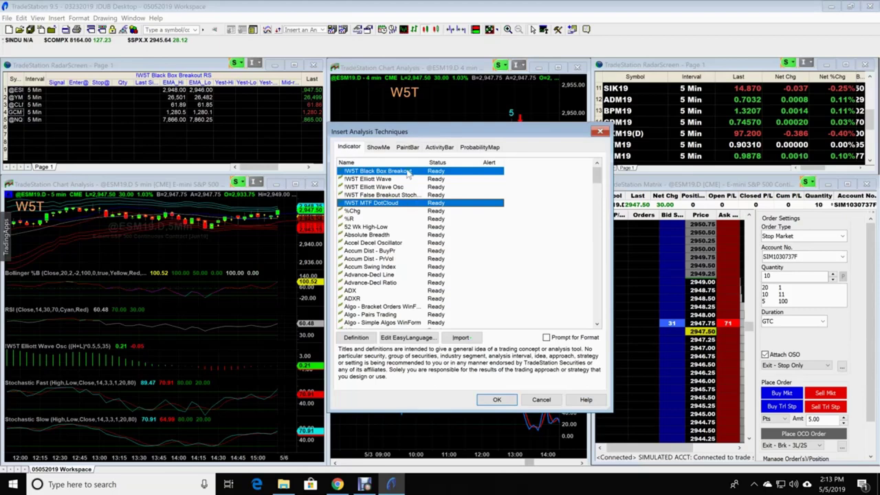
click(499, 399)
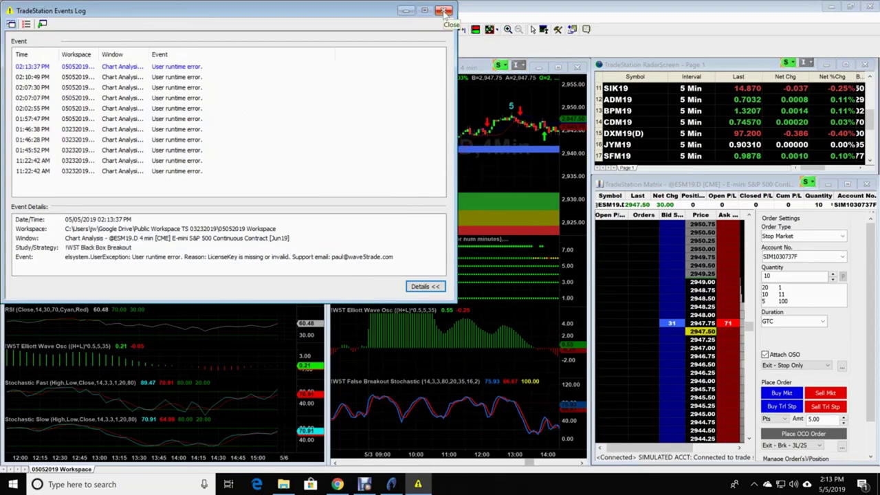
click(444, 12)
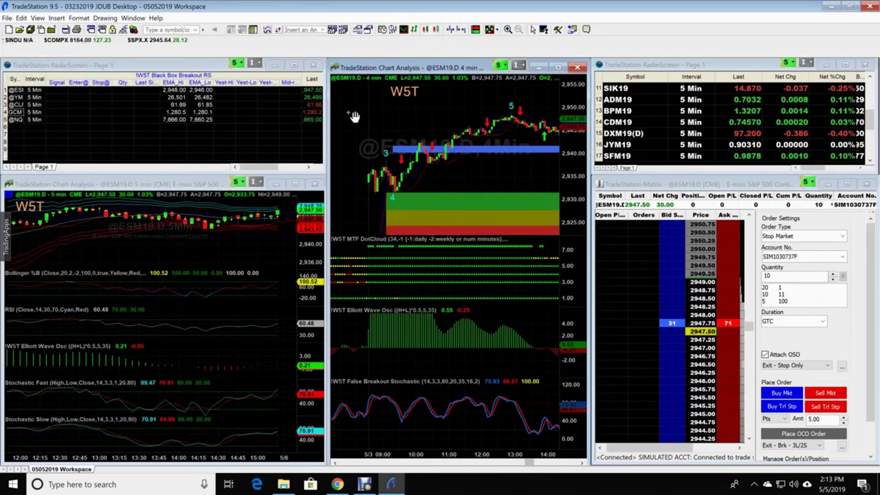
Step: Switch the Black Box Breakout study's status to on in Format Analysis Techniques
right_click(466, 166)
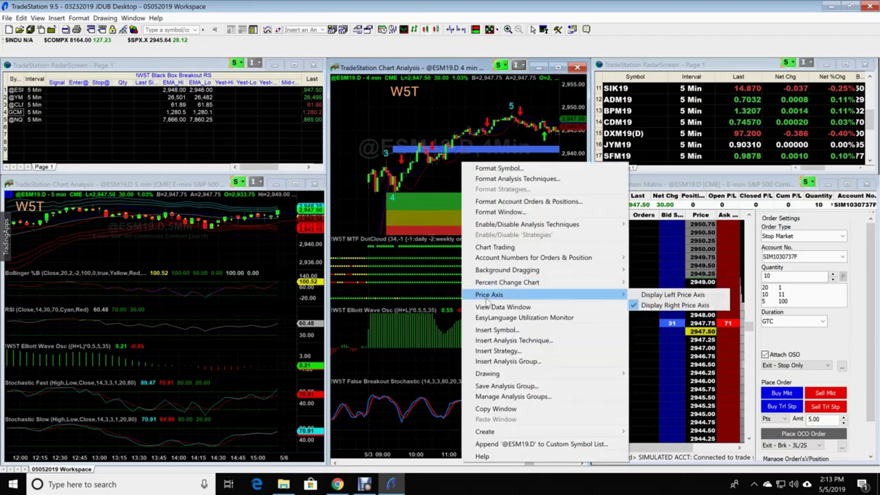
click(512, 180)
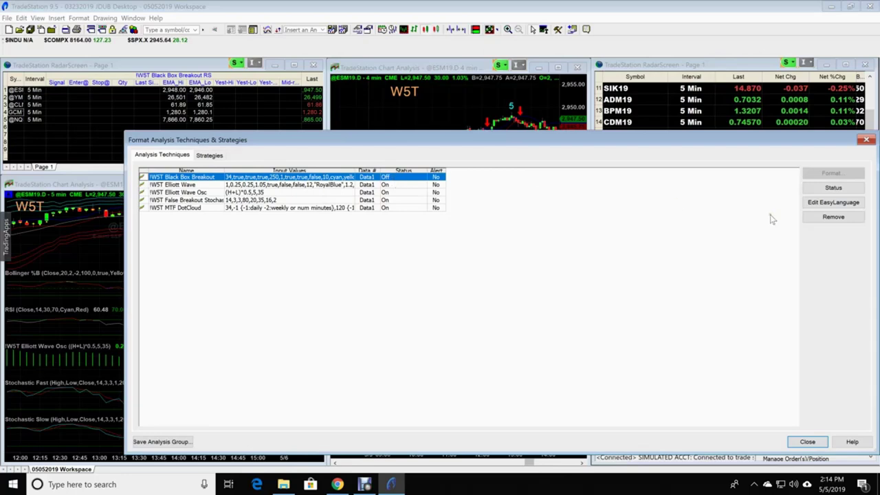
click(828, 191)
Step: Erase the old LicenseKey value in Black Box Breakout's inputs and apply it
click(830, 173)
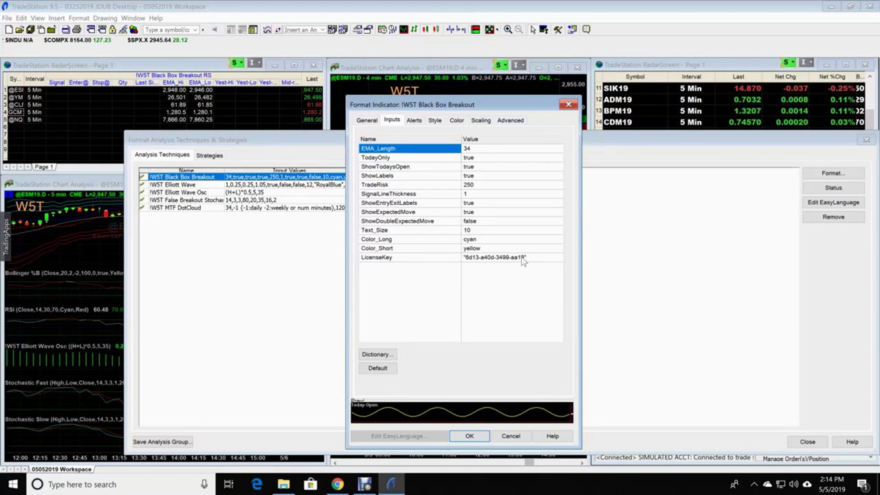
drag(517, 259, 465, 260)
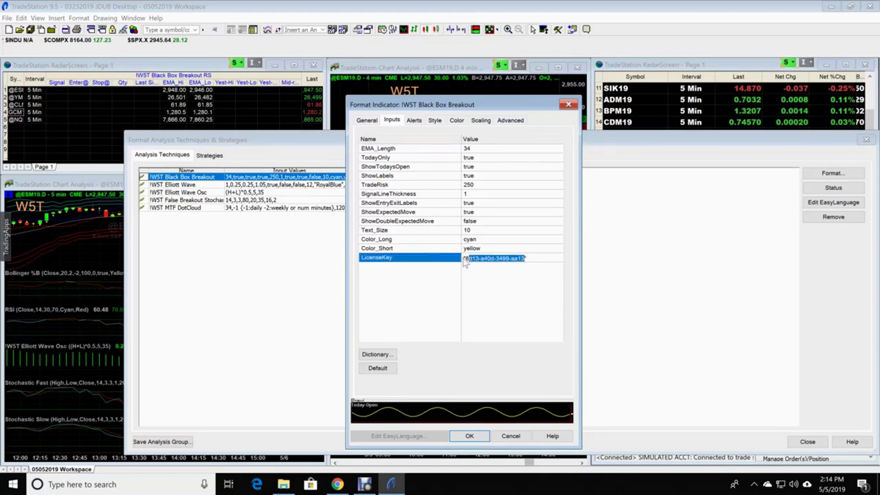
key(Delete)
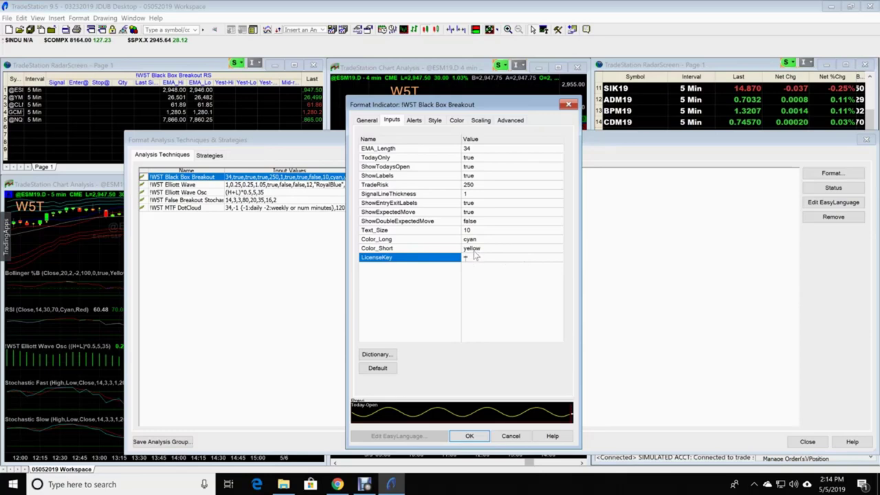
click(470, 438)
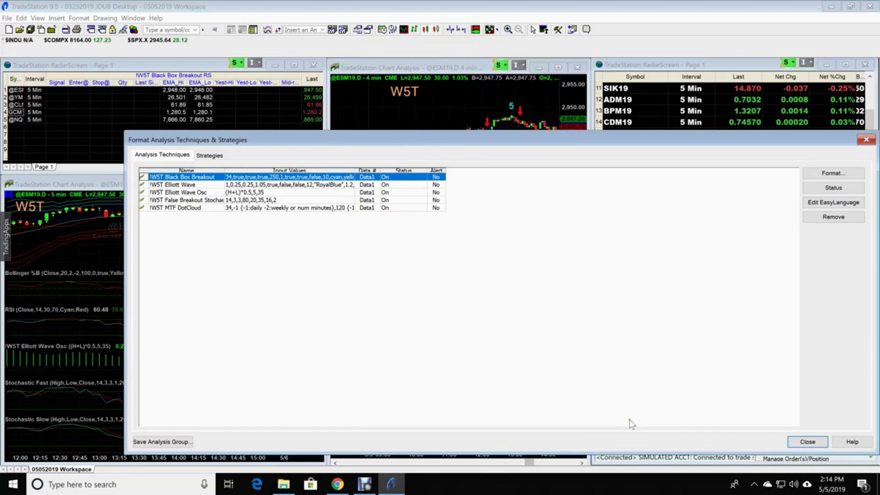
Step: Close Format Analysis Techniques & Strategies and the TradeStation Events Log
click(806, 441)
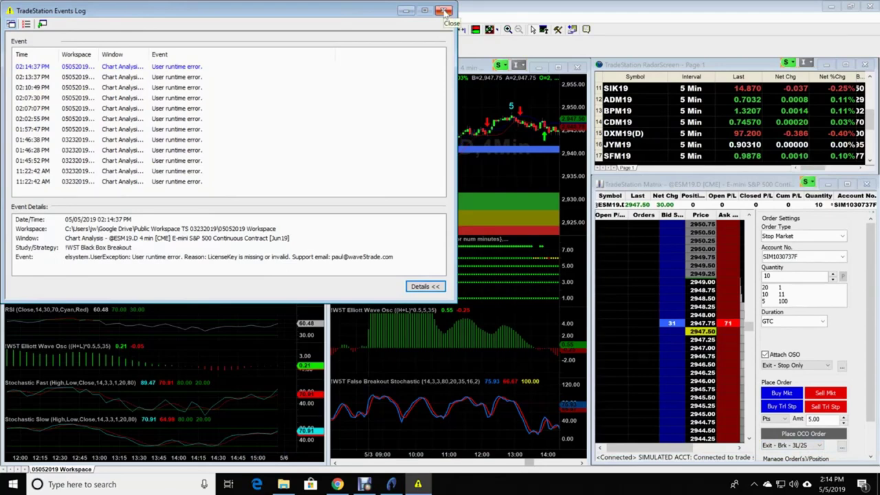
click(444, 12)
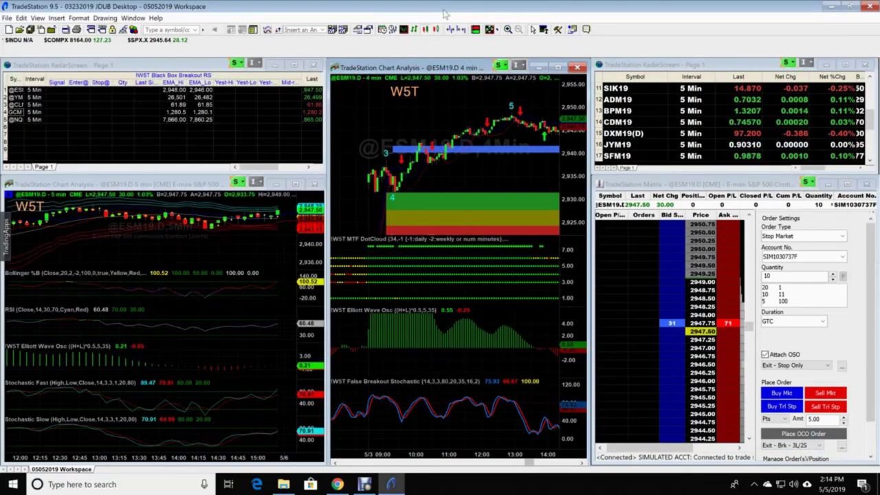